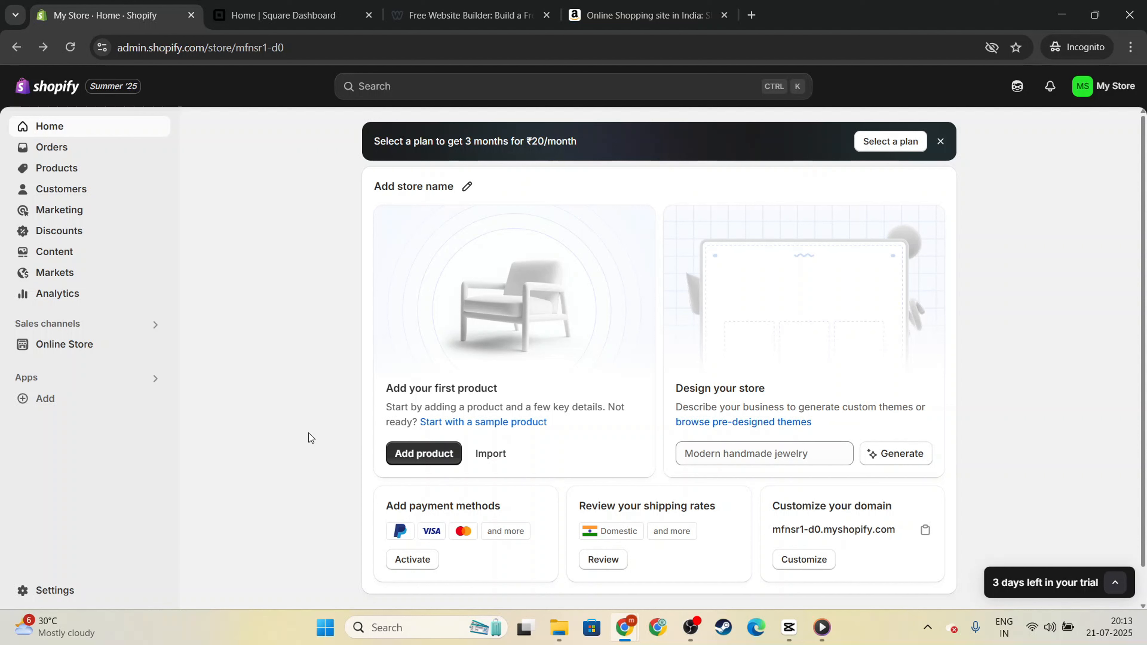
left_click(277, 6)
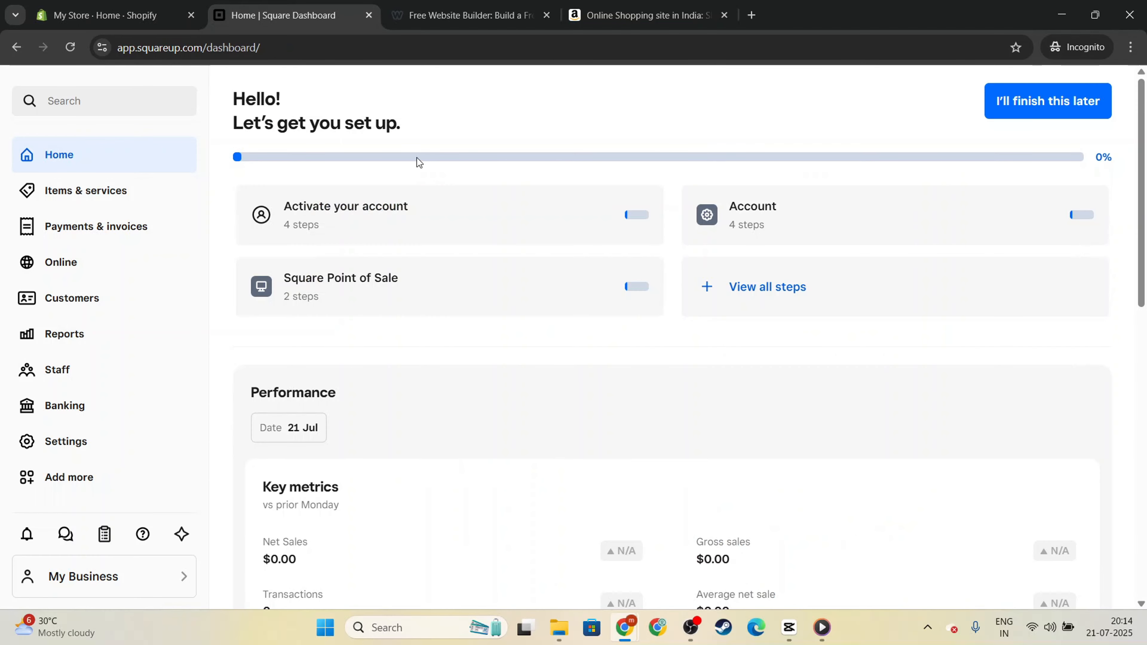
left_click(116, 11)
left_click(260, 3)
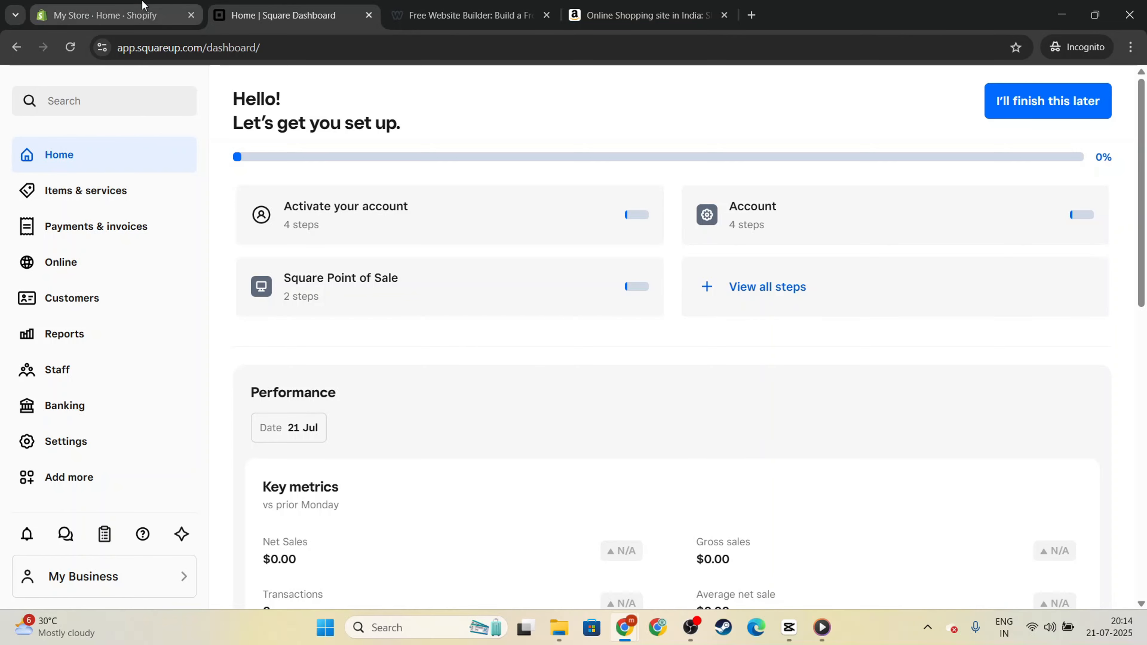
left_click(144, 13)
left_click(295, 58)
left_click(204, 94)
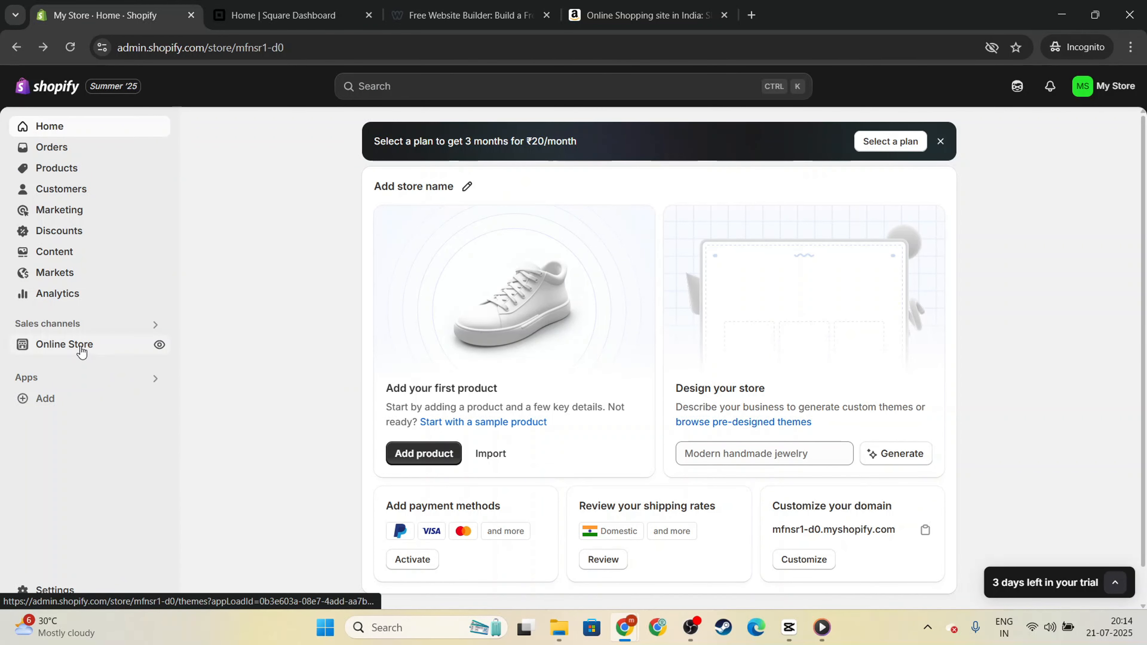
Step: Open the Shopify App Store from the recommended apps in the store admin
left_click(61, 401)
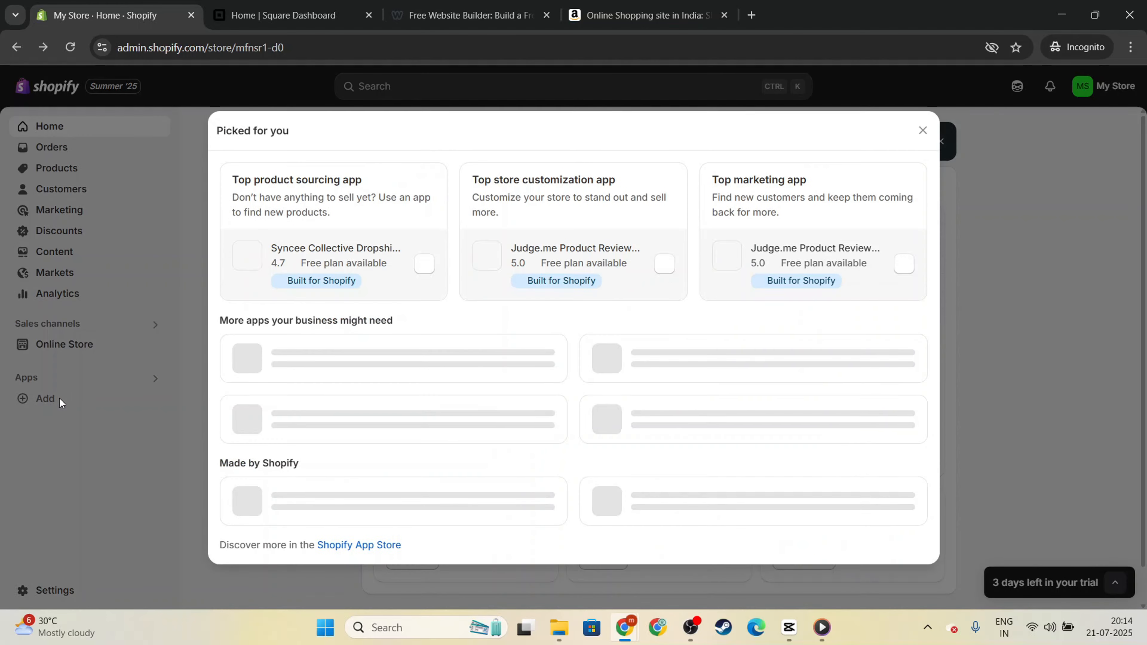
scroll(418, 441, "down", 2)
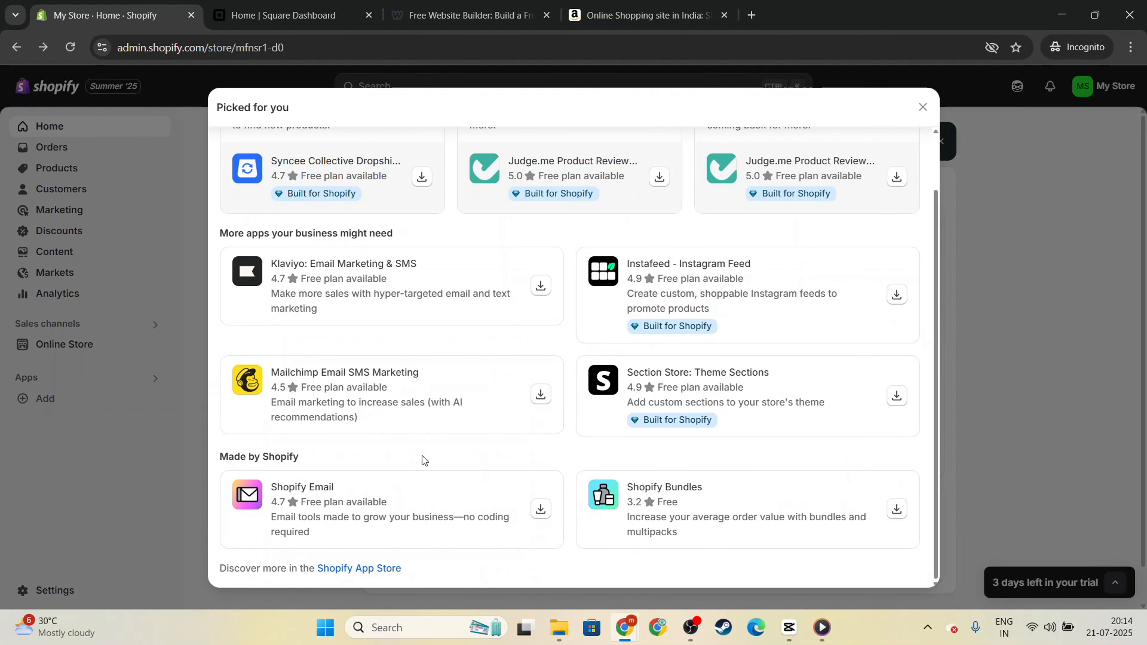
left_click(358, 569)
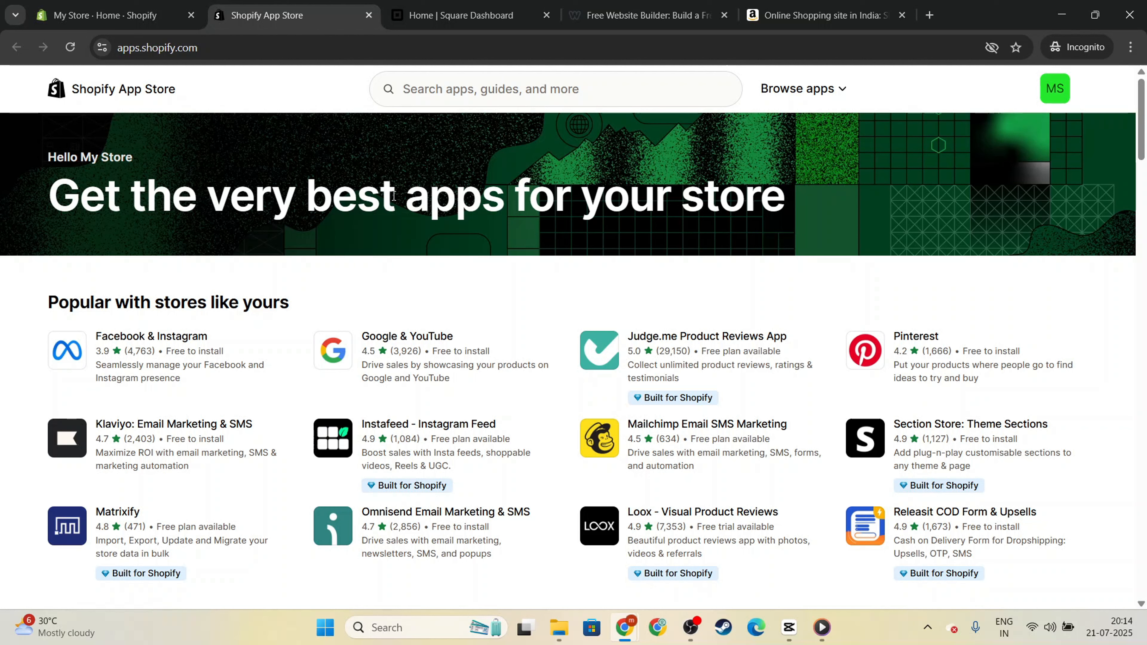
Step: Search the app store for "sQuare" and open the non-ad listing of Square Integration - DPL
left_click(452, 90)
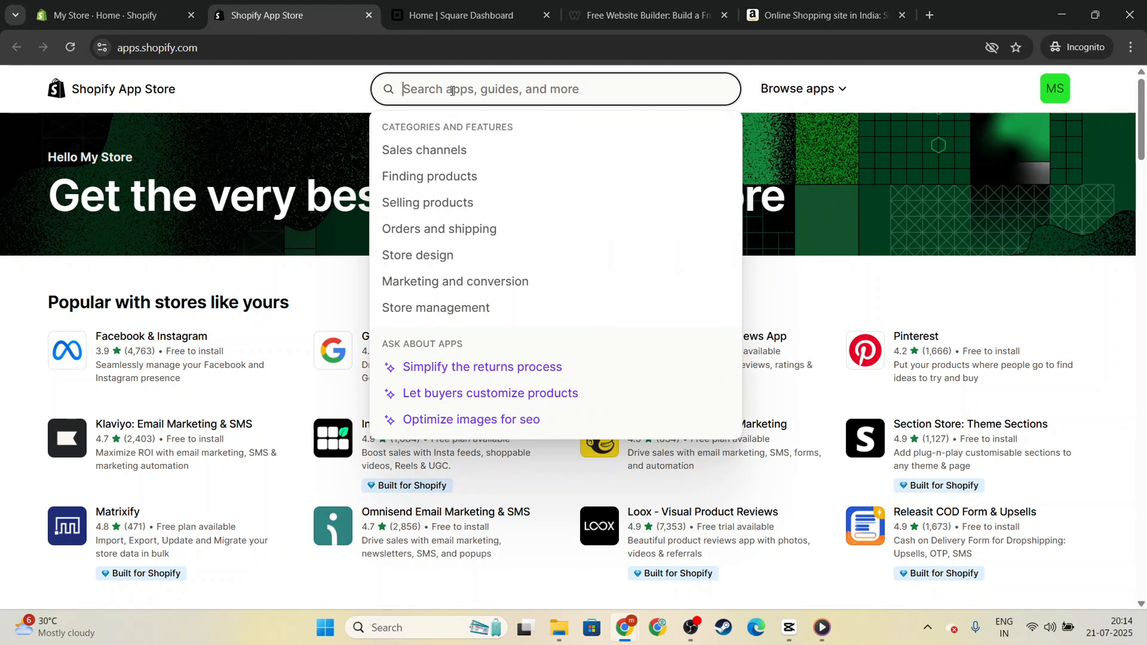
type("sQuare")
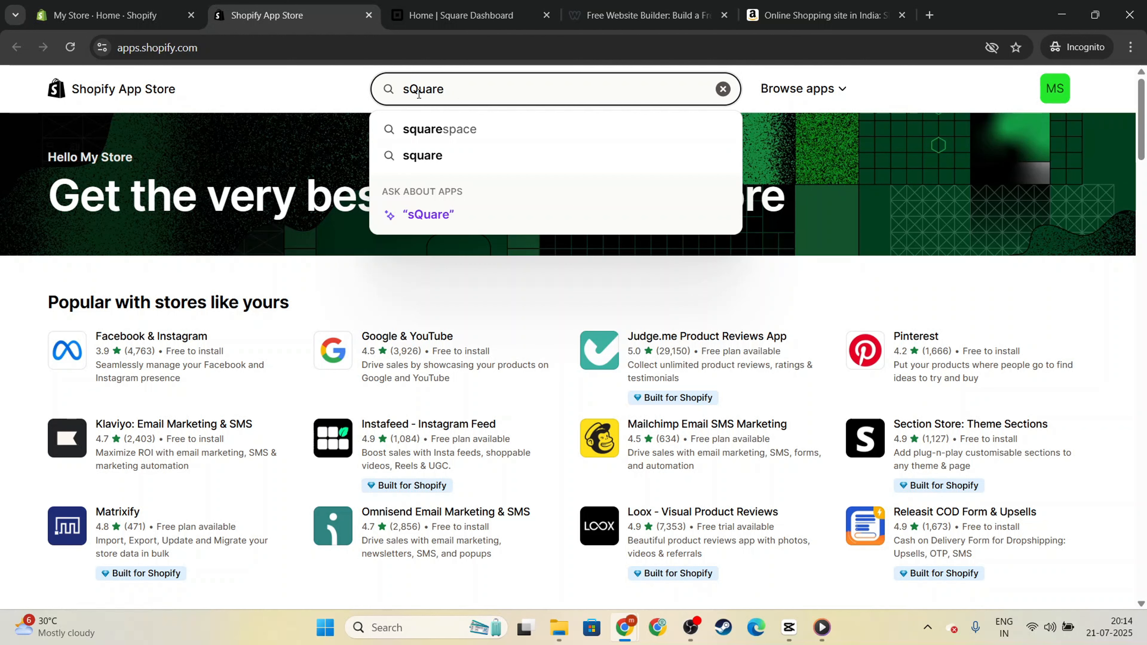
key("Return")
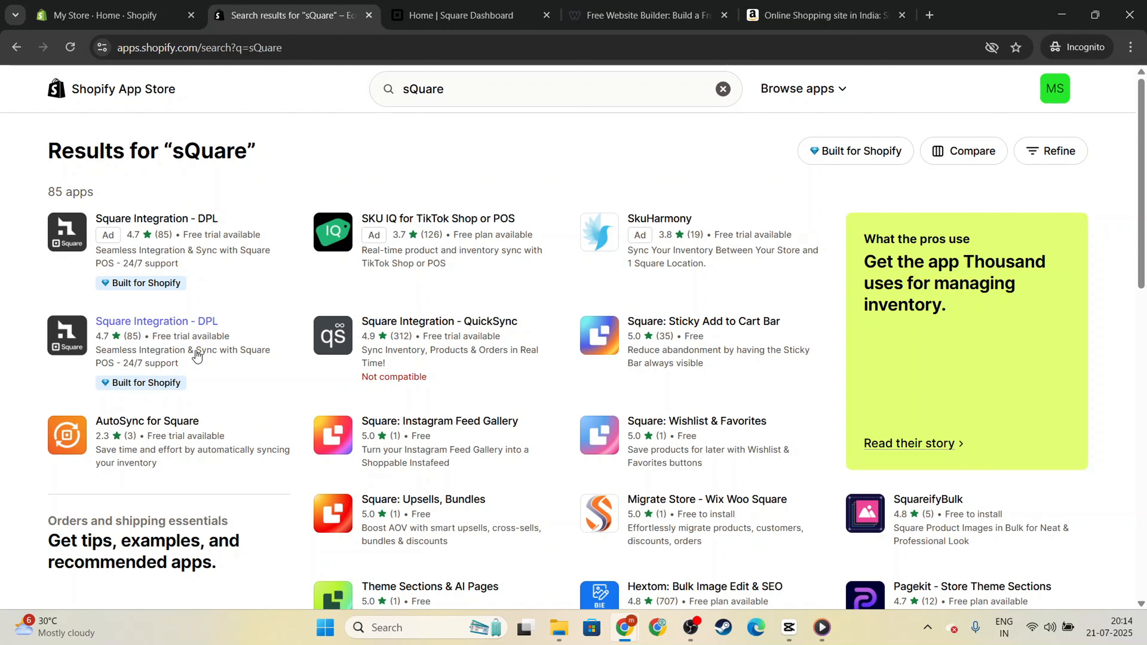
left_click(200, 321)
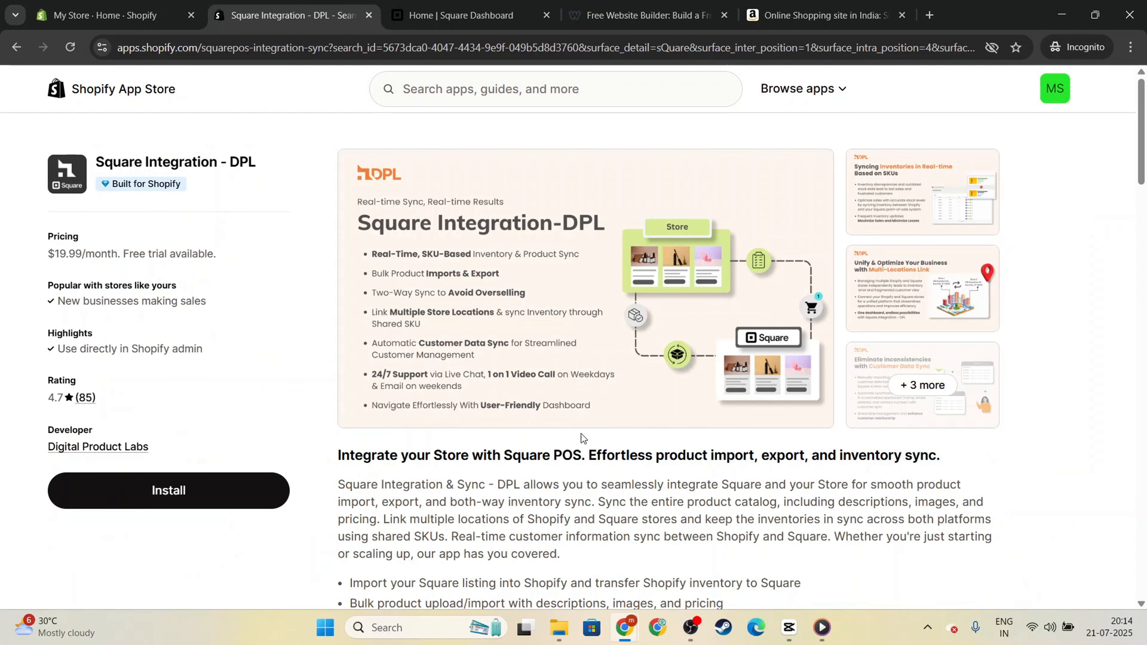
Step: View the enlarged preview image of Square Integration - DPL and install the app on the store, granting the requested data access
left_click(742, 400)
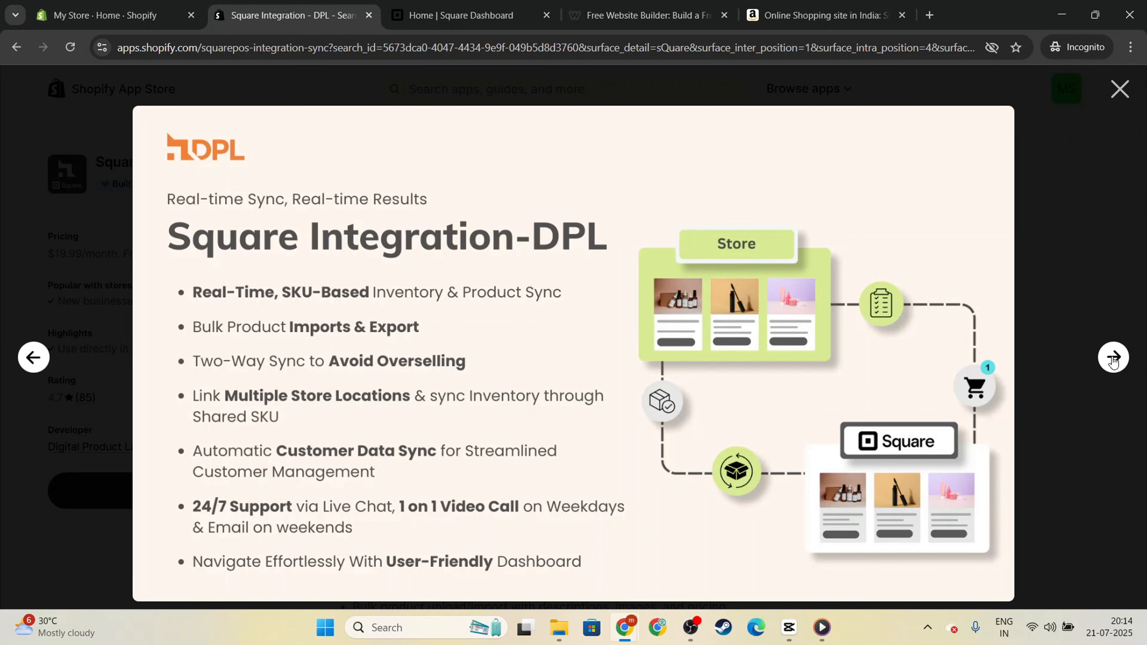
left_click(1119, 89)
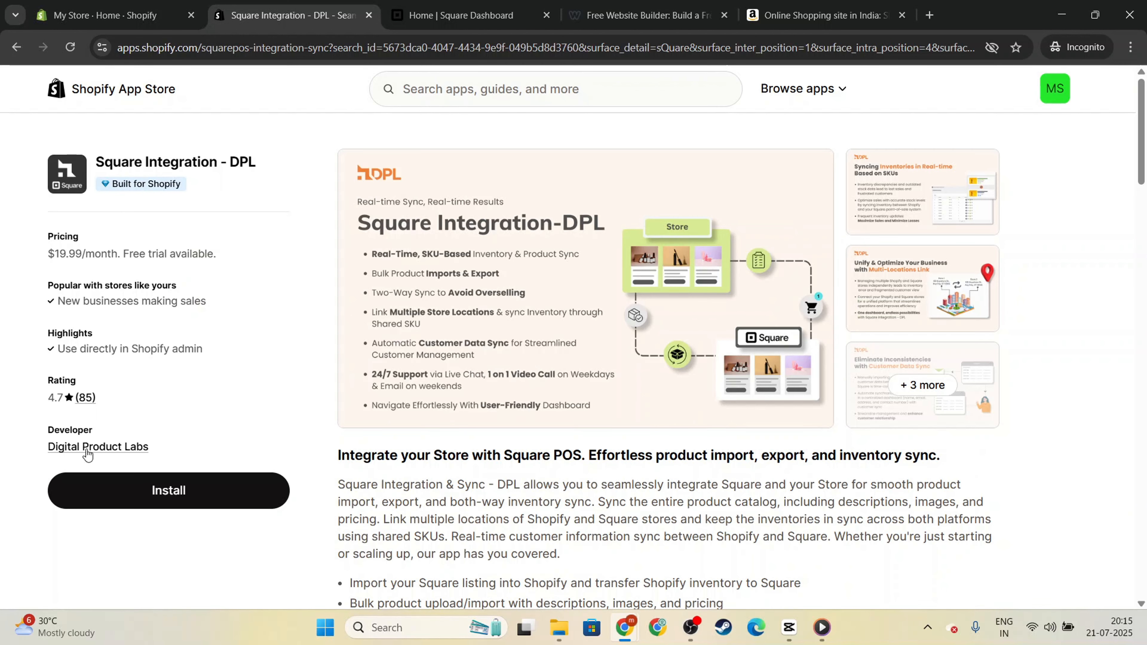
left_click(180, 500)
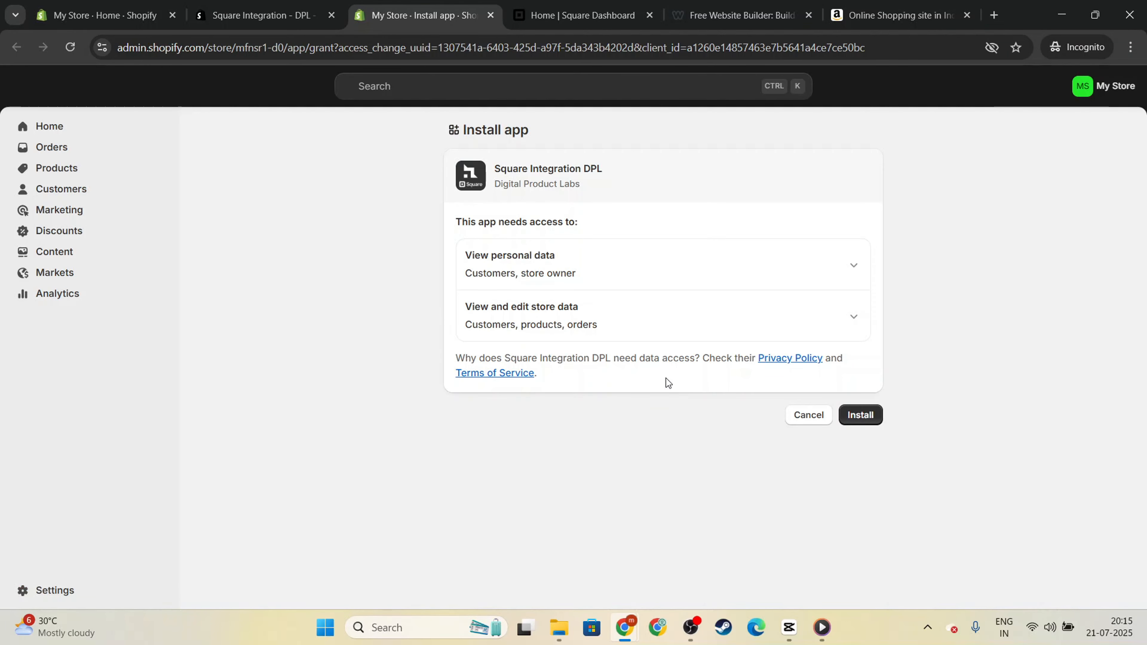
left_click(864, 415)
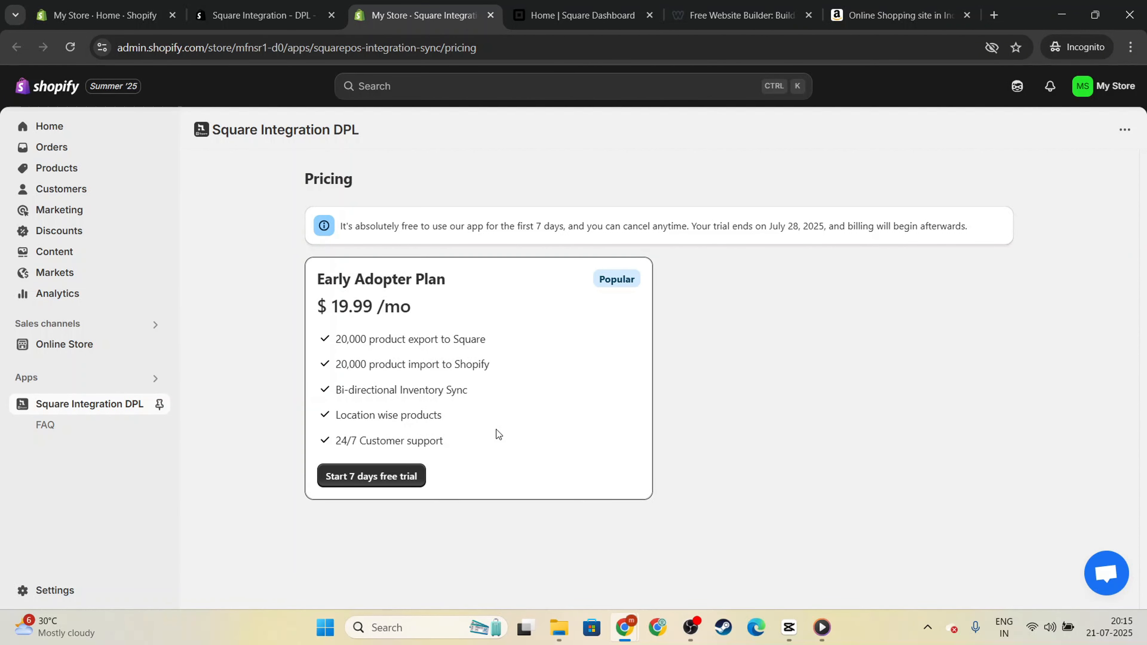
Step: Review the subscription approval for the Early Adopter Plan's 7-day free trial and return to the Square Integration DPL app page
left_click(385, 483)
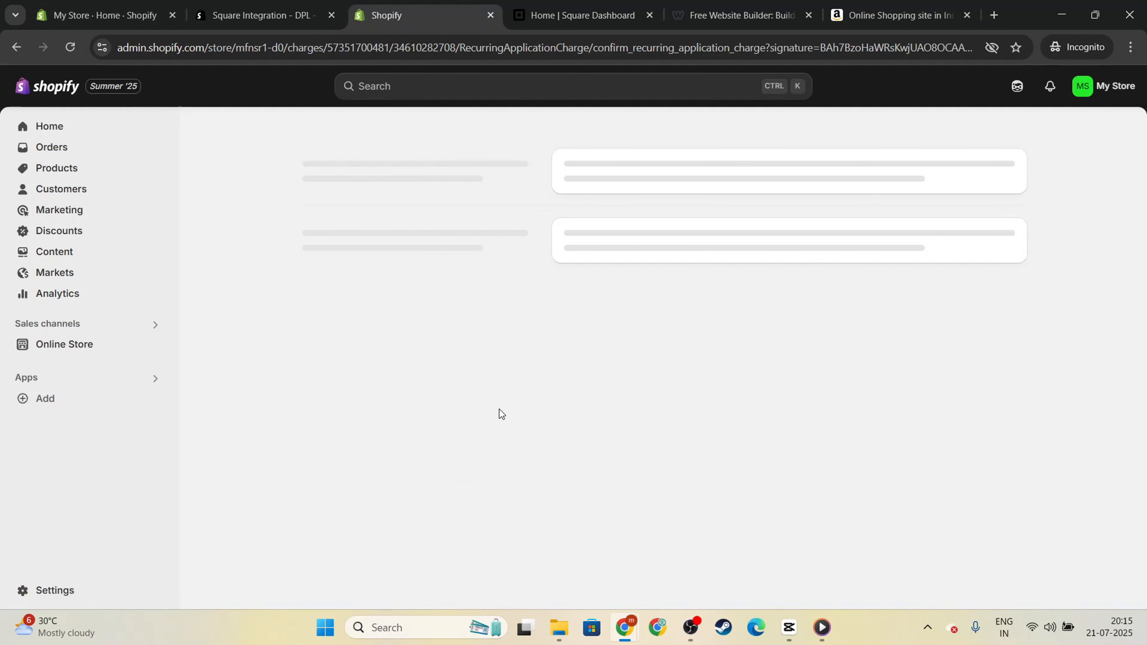
scroll(515, 371, "down", 2)
scroll(515, 371, "up", 2)
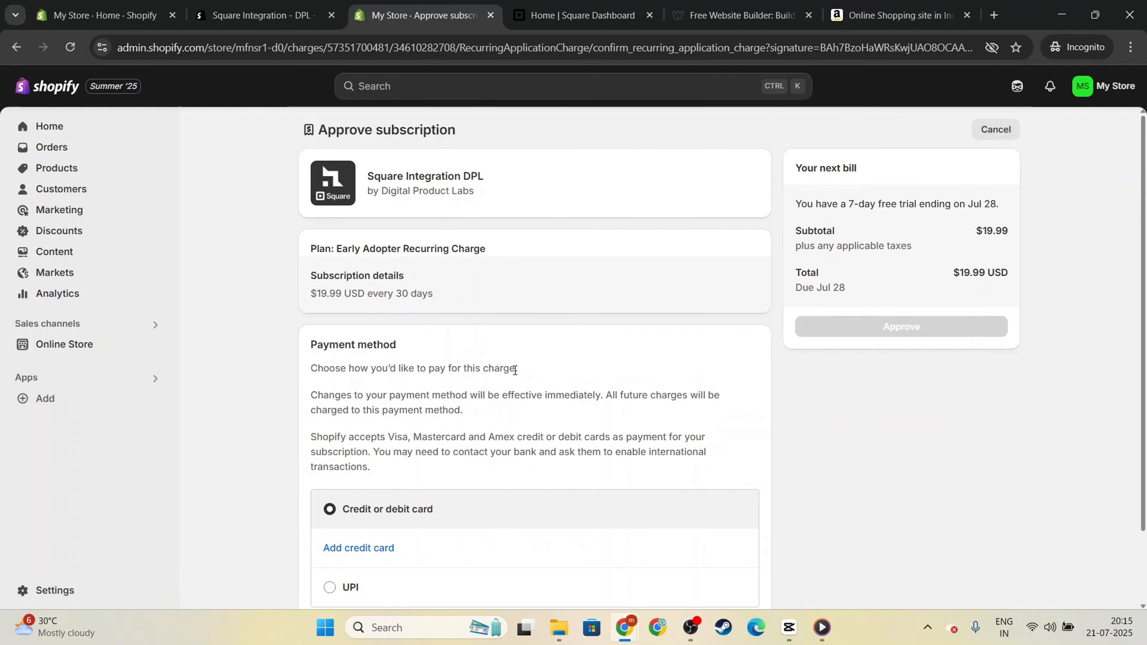
left_click(563, 17)
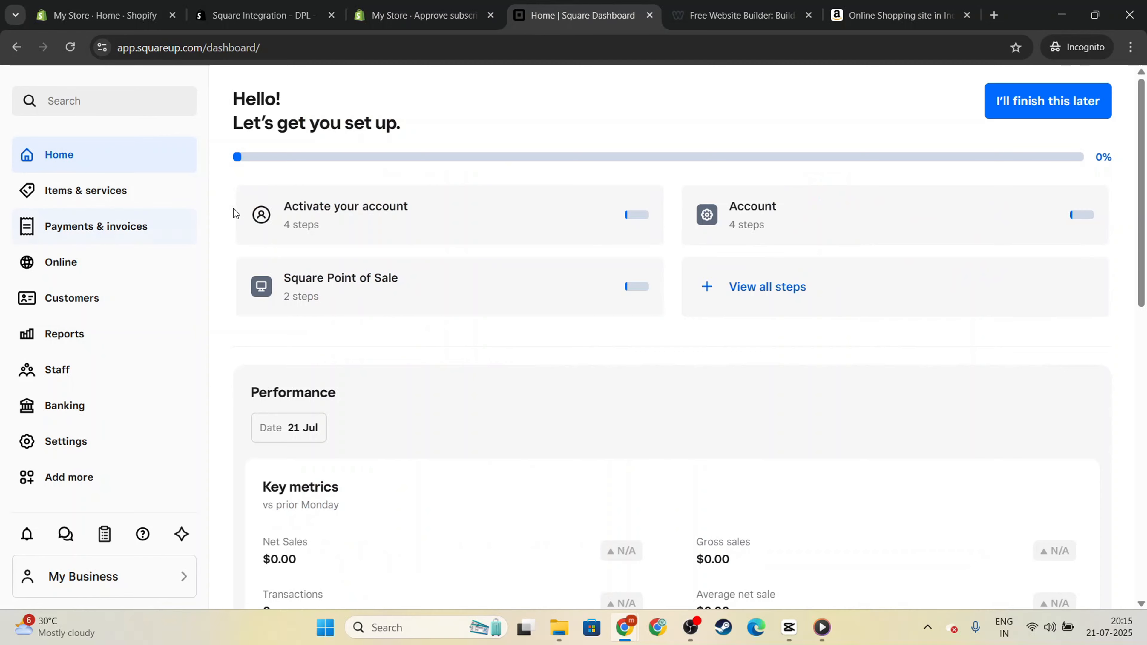
left_click(452, 7)
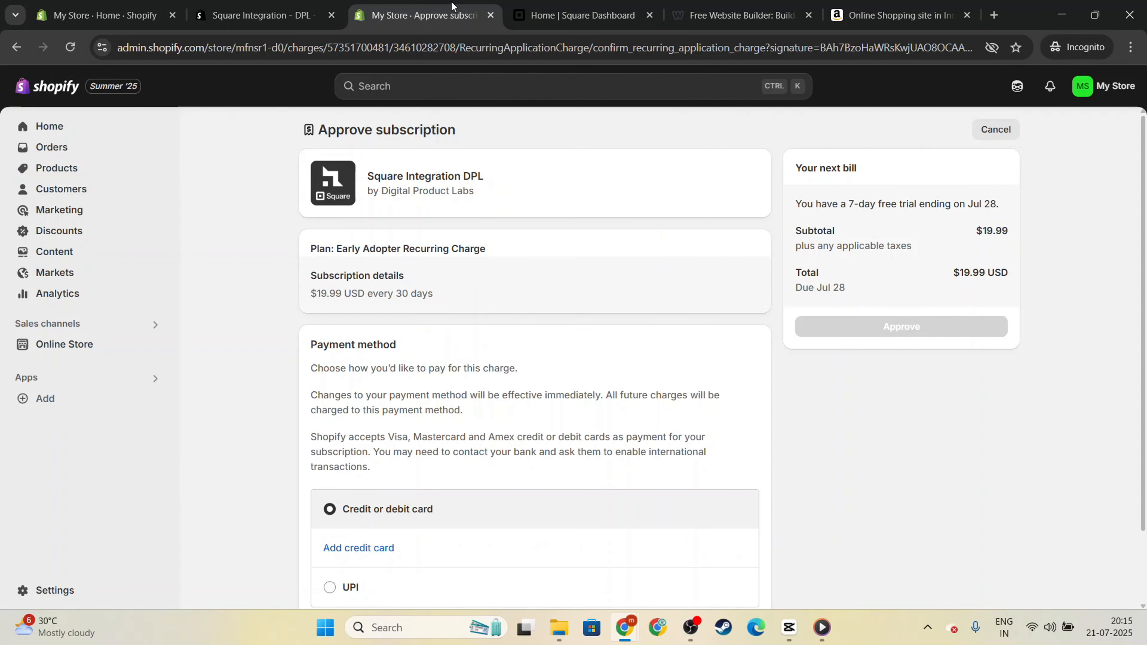
left_click(14, 49)
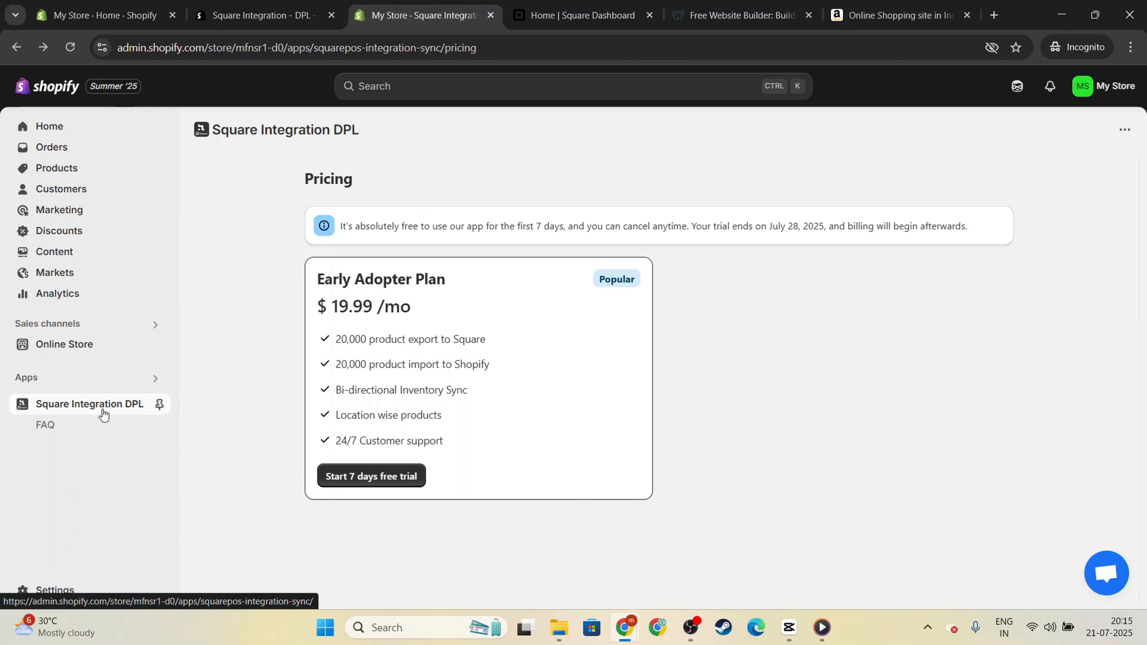
left_click(103, 414)
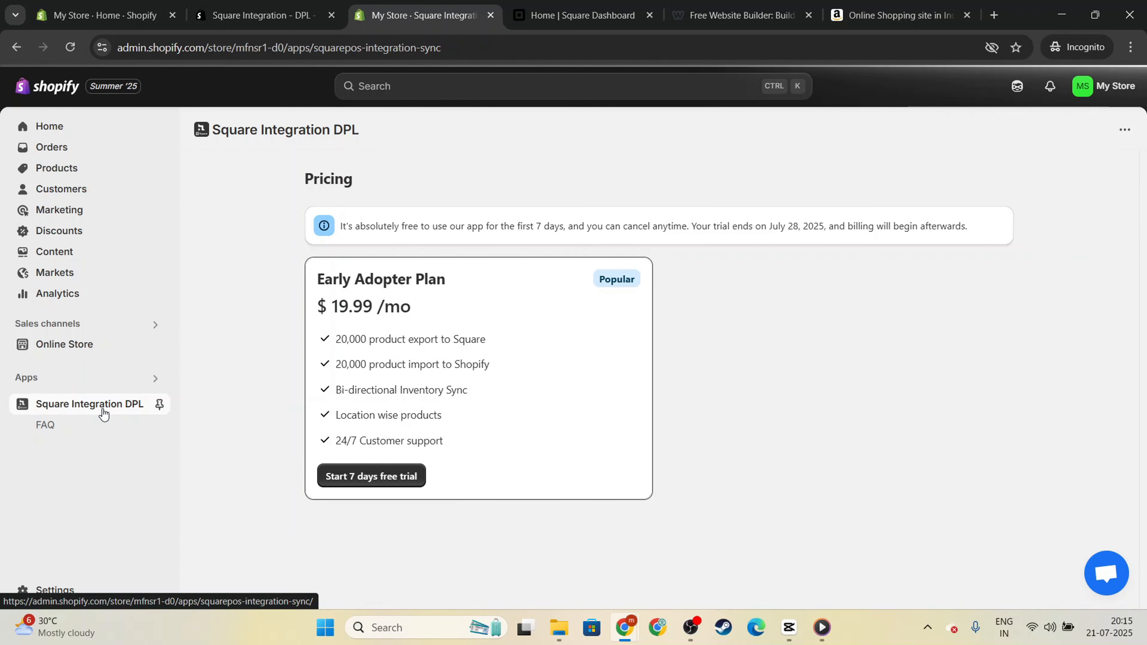
Step: Switch to the Square dashboard and look over its setup steps and performance section
left_click(589, 10)
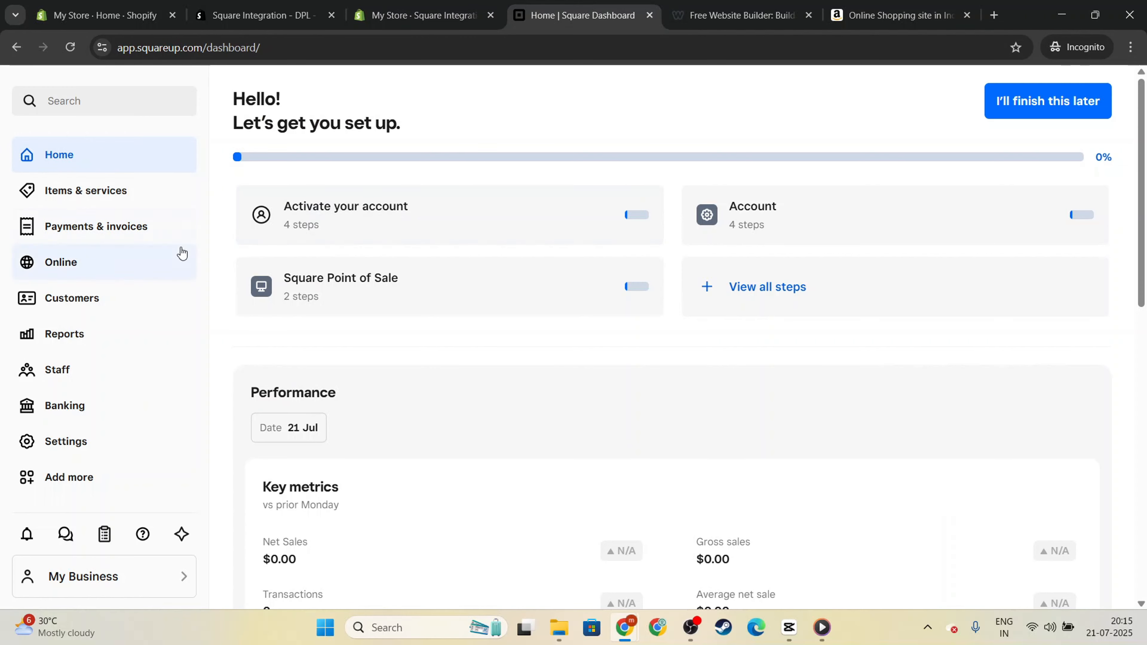
scroll(515, 328, "down", 2)
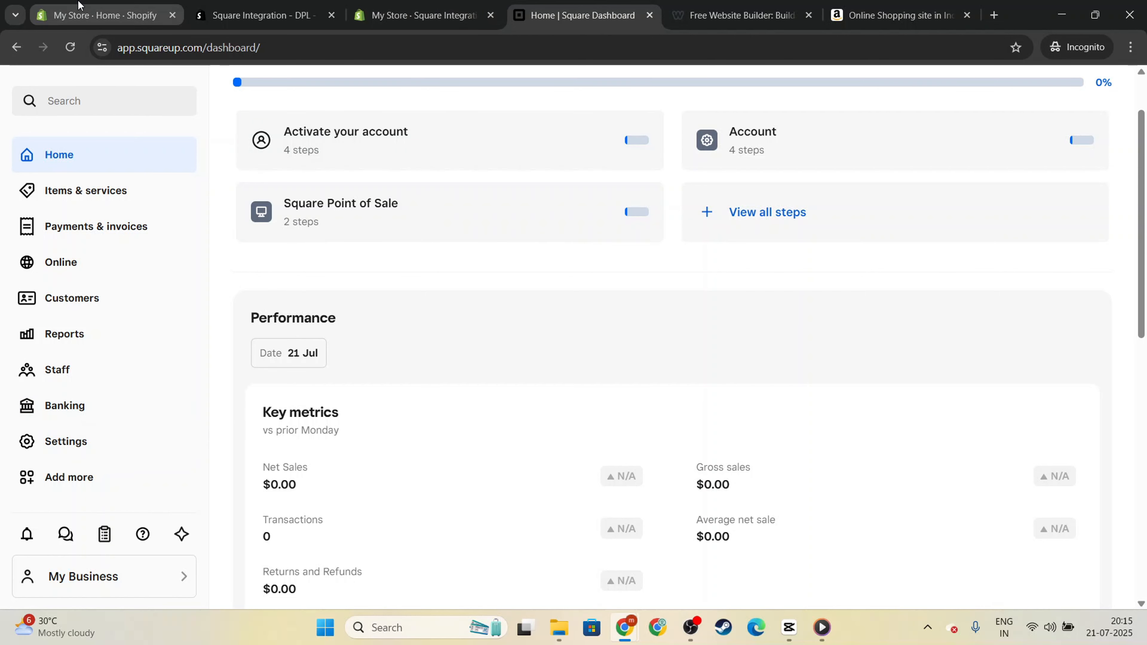
Step: Close the support chat in Square Integration DPL and dismiss the recommended apps dialog on the Shopify home page
left_click(425, 22)
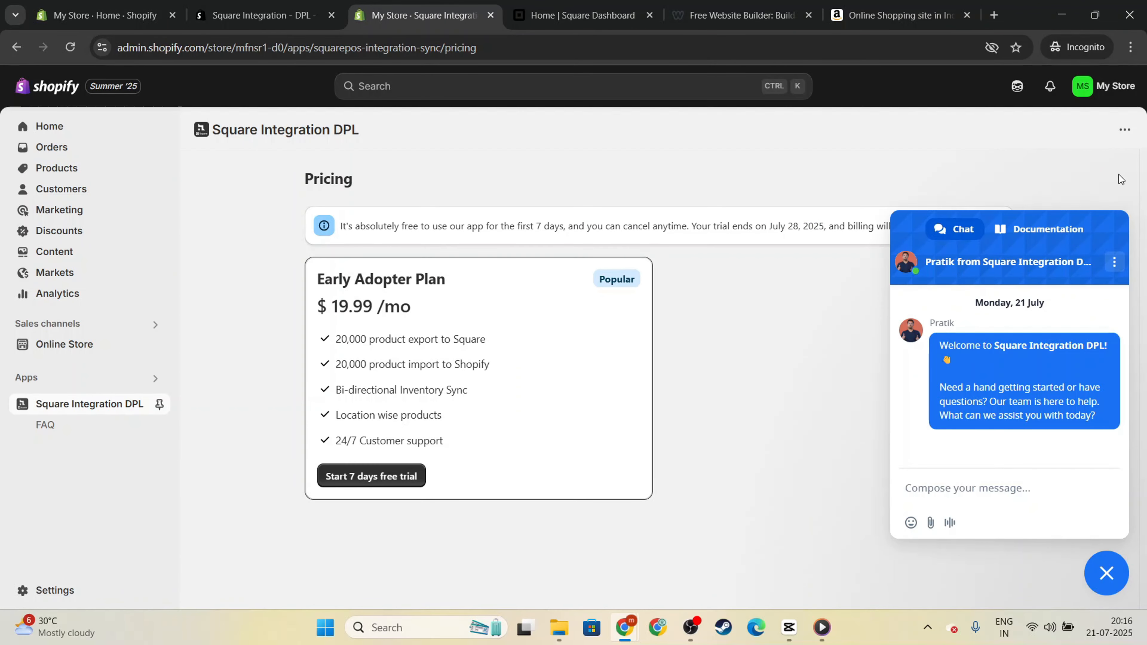
left_click(1107, 573)
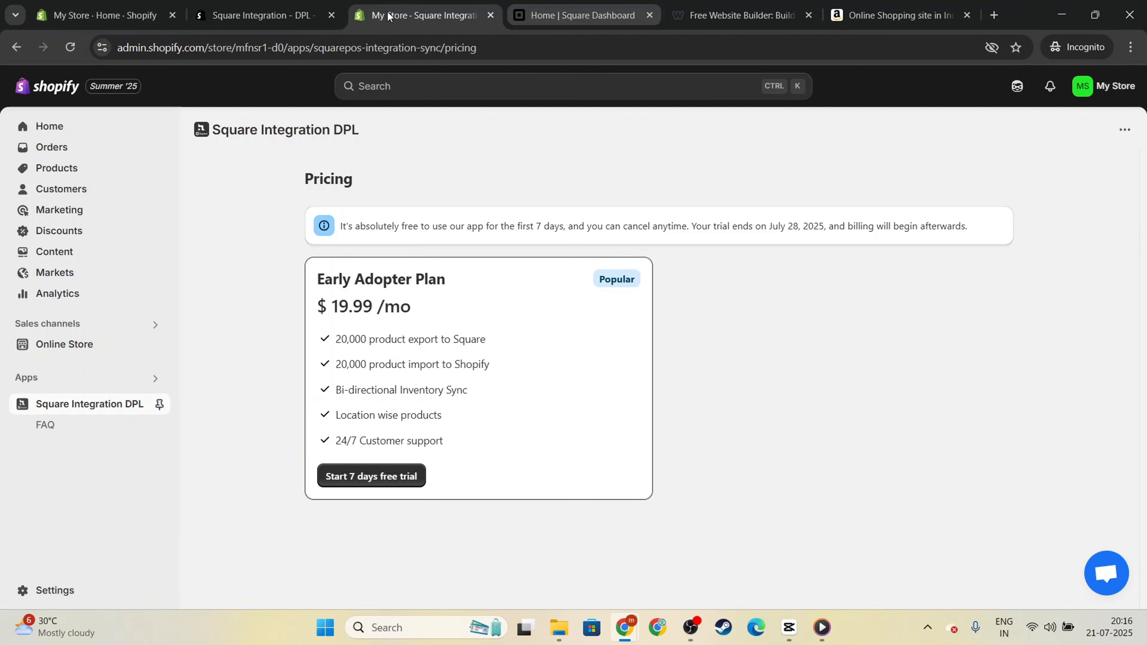
left_click(104, 15)
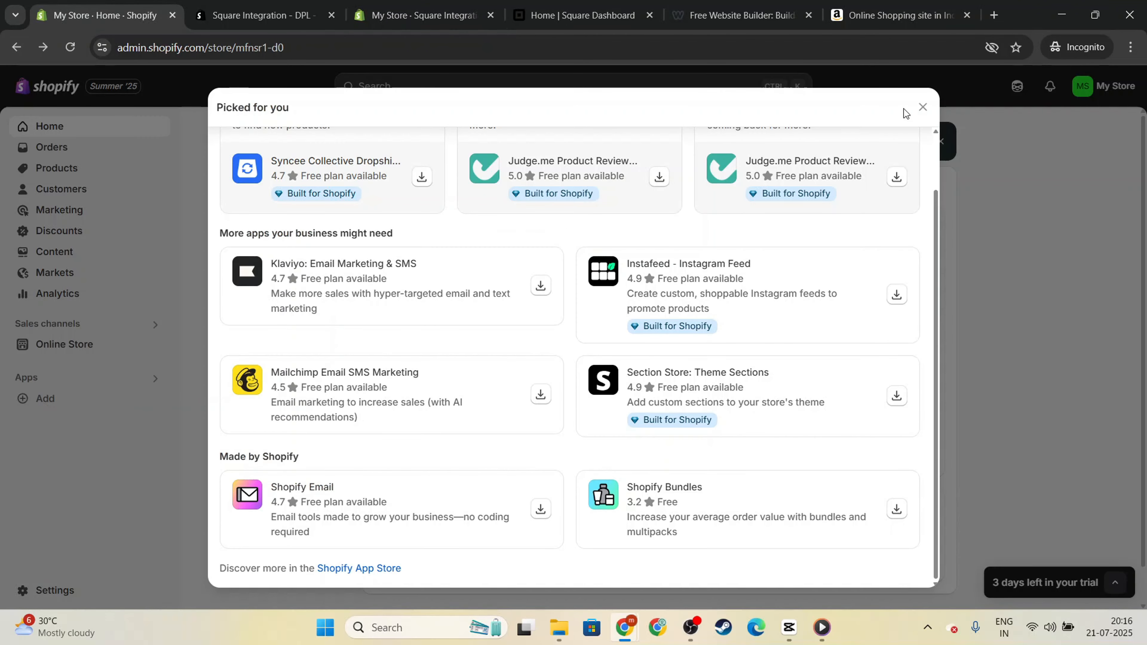
left_click(923, 107)
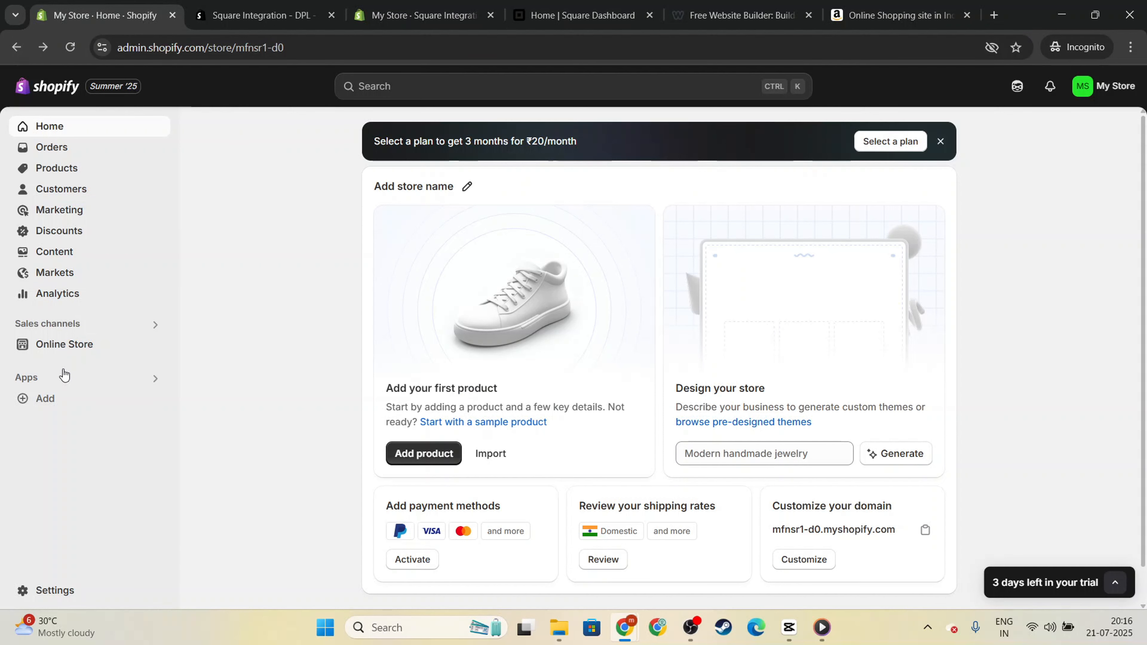